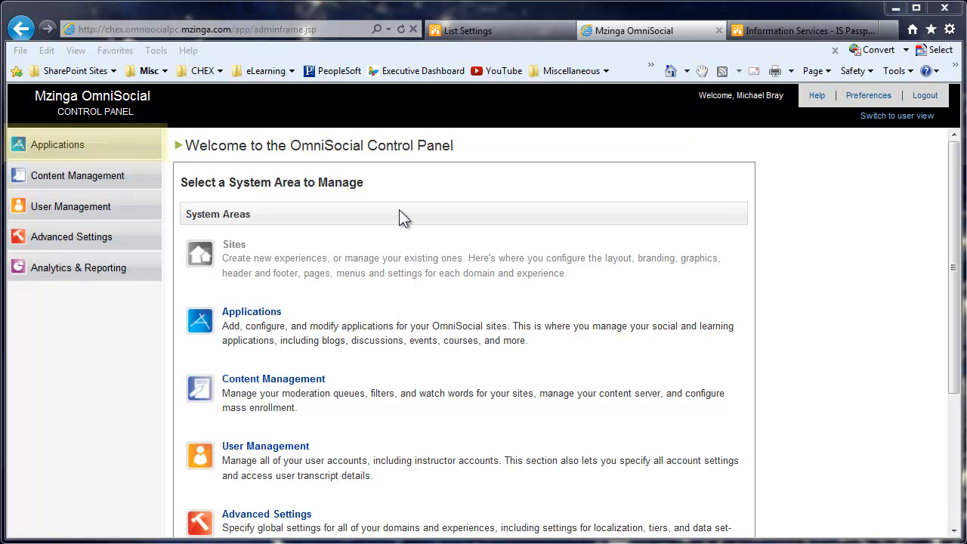
# Open the event search among the applications and search for events named "passport".
pyautogui.click(62, 152)
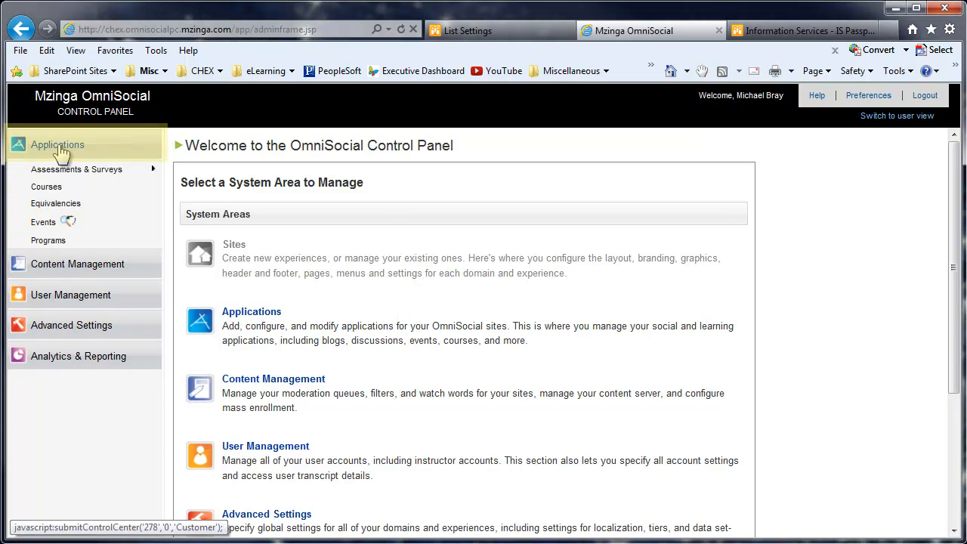
pyautogui.click(44, 225)
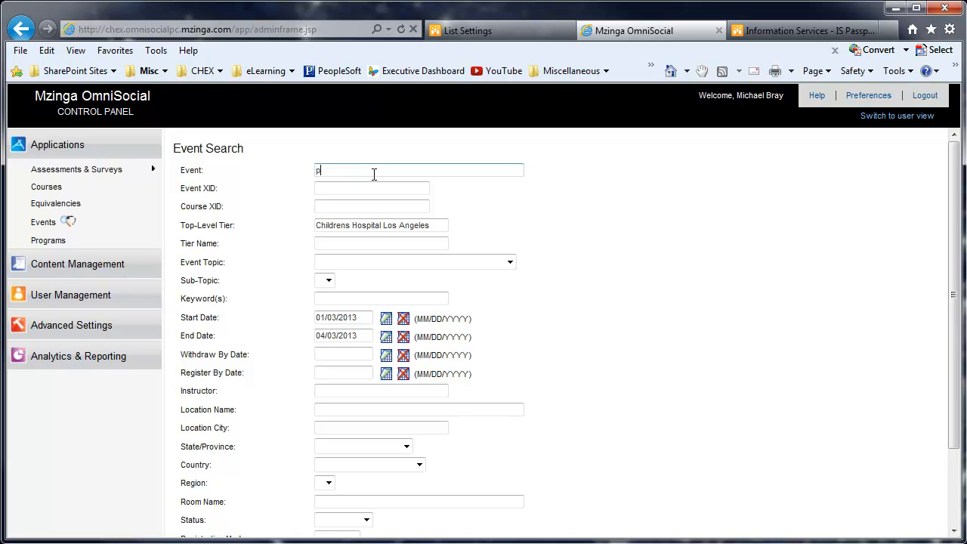
pyautogui.write('passport')
pyautogui.press('Return')
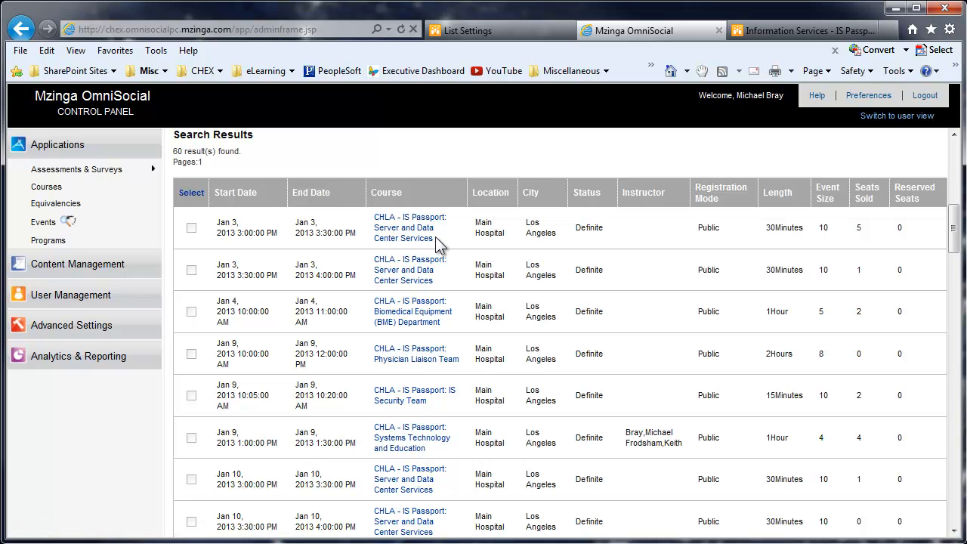
# Copy the course title "CHLA - IS Passport: Server and Data Center Services" from the first result and run a new event search with it.
pyautogui.moveTo(434, 239); pyautogui.dragTo(375, 218)
pyautogui.rightClick(405, 220)
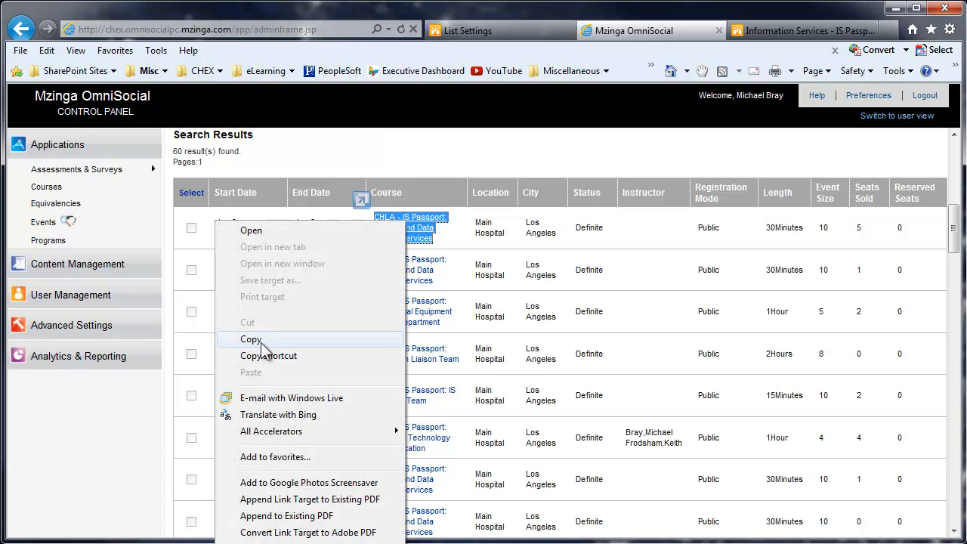
pyautogui.click(264, 344)
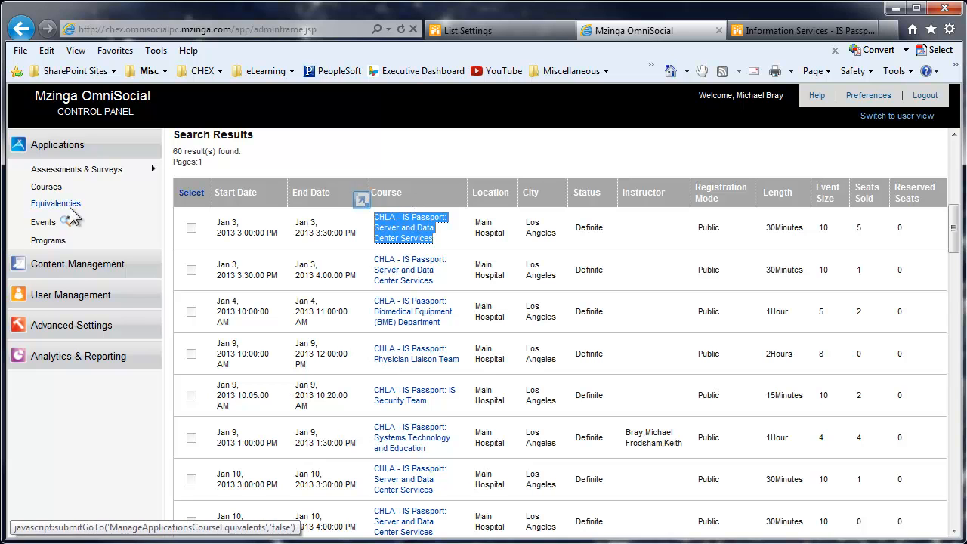
pyautogui.click(47, 226)
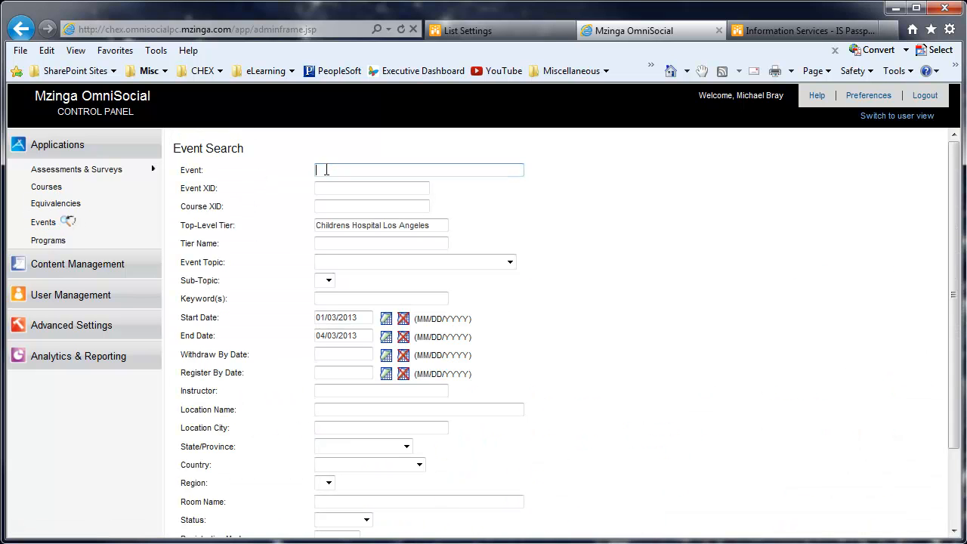
pyautogui.rightClick(328, 167)
pyautogui.click(265, 234)
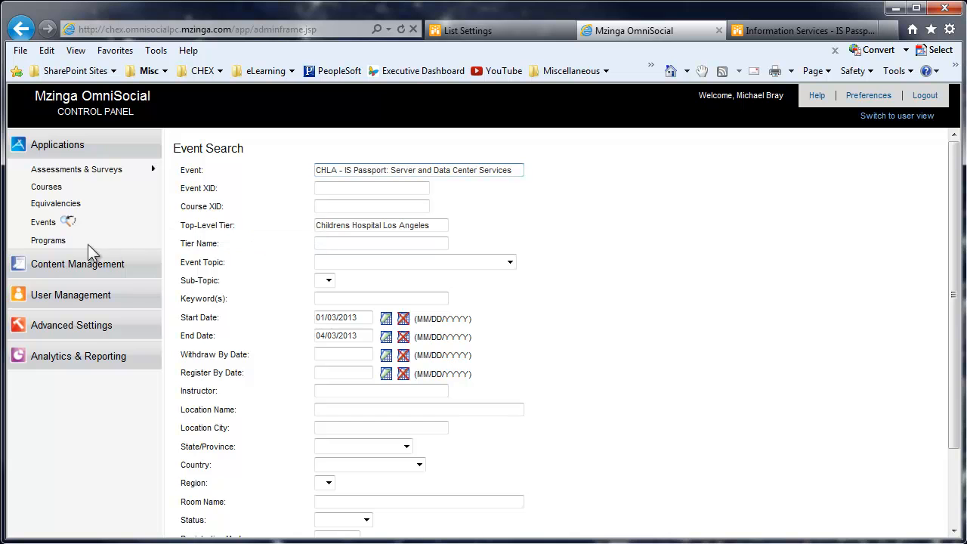
pyautogui.scroll(-3, 484, 380)
pyautogui.click(220, 514)
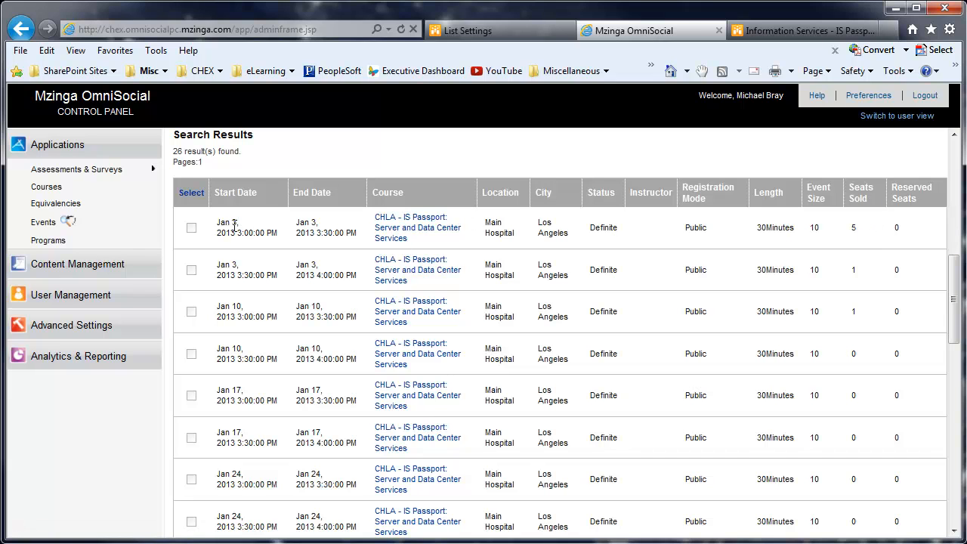
# Check the event size and seats sold for the Jan 3, 2013 3:00 PM session.
pyautogui.doubleClick(814, 227)
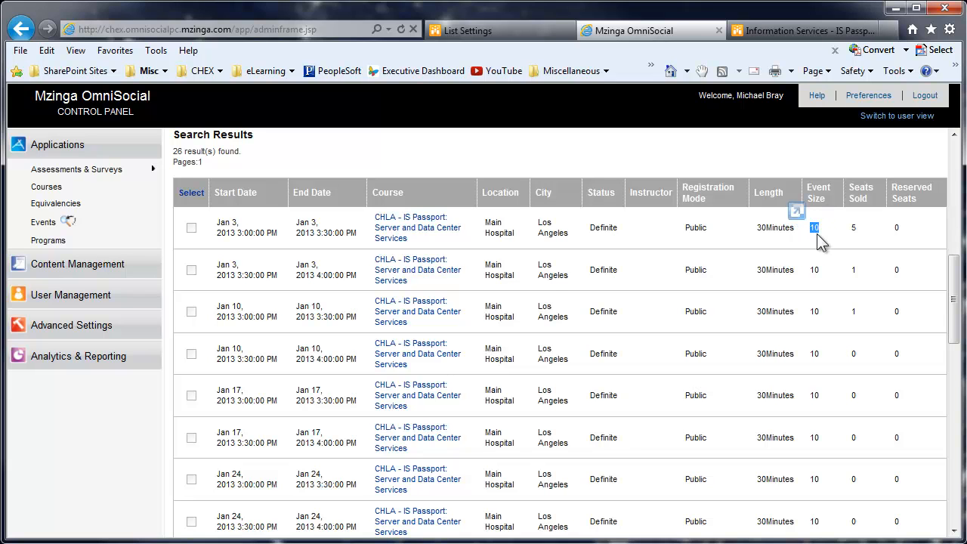
pyautogui.doubleClick(854, 229)
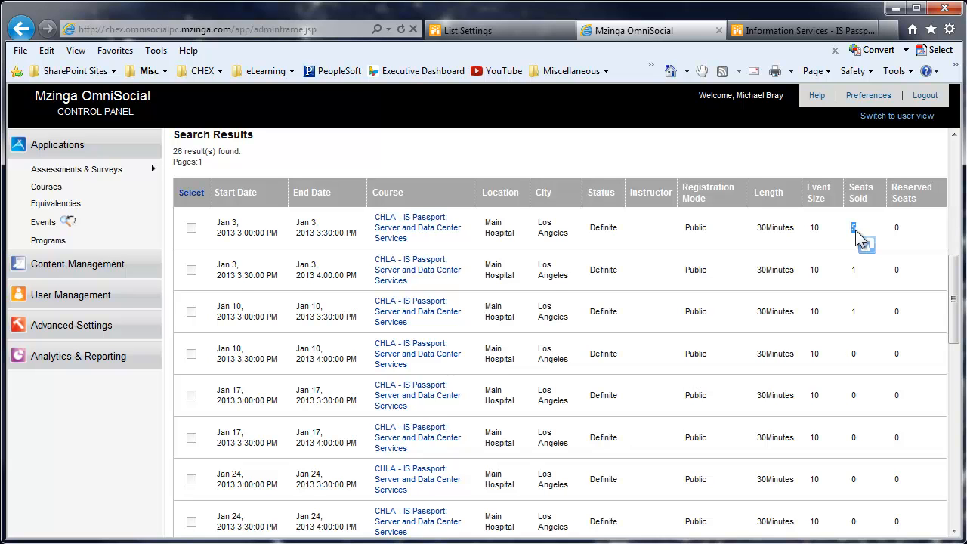
pyautogui.click(870, 231)
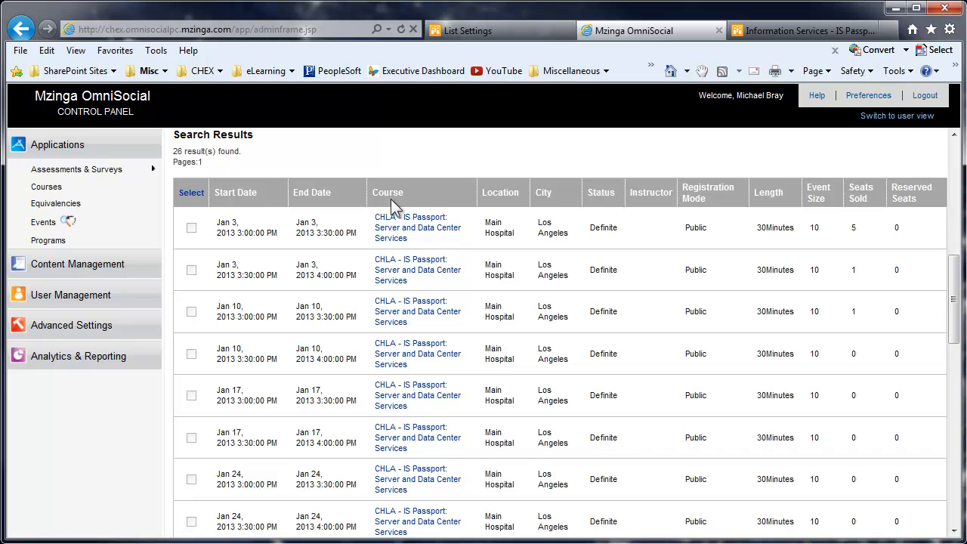
# Open the Jan 3, 2013 3:00 PM session and review its description, additional event text and event details.
pyautogui.click(400, 235)
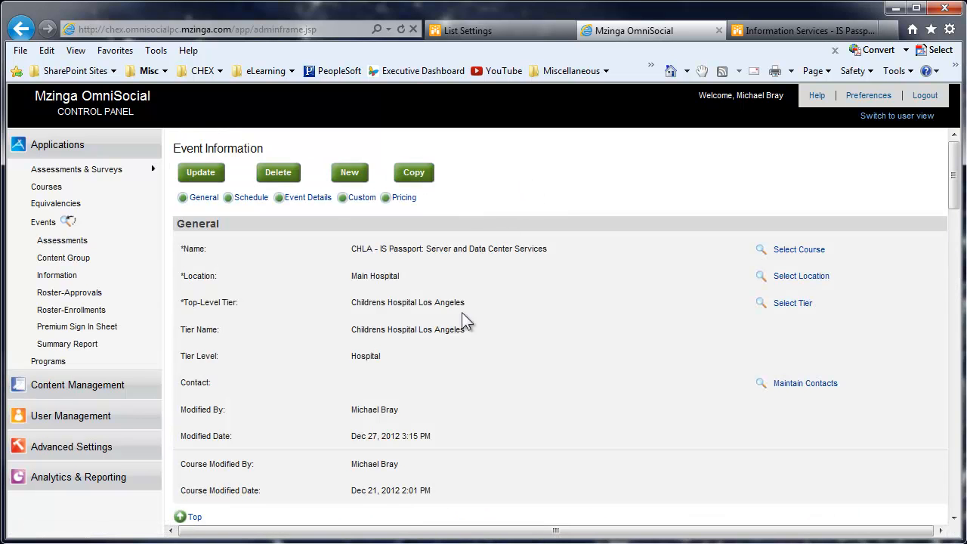
pyautogui.scroll(-10, 547, 362)
pyautogui.scroll(-5, 554, 355)
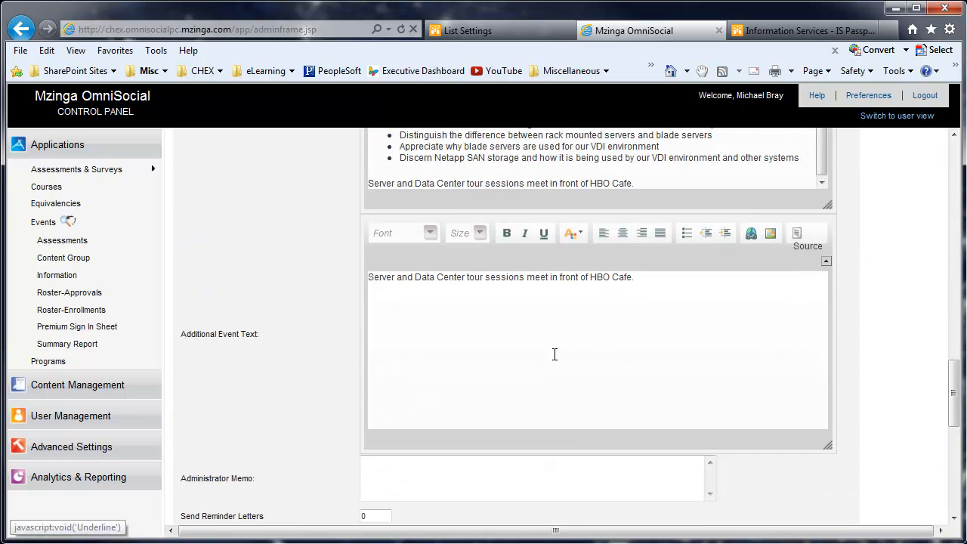
pyautogui.scroll(2, 554, 352)
pyautogui.scroll(-2, 554, 352)
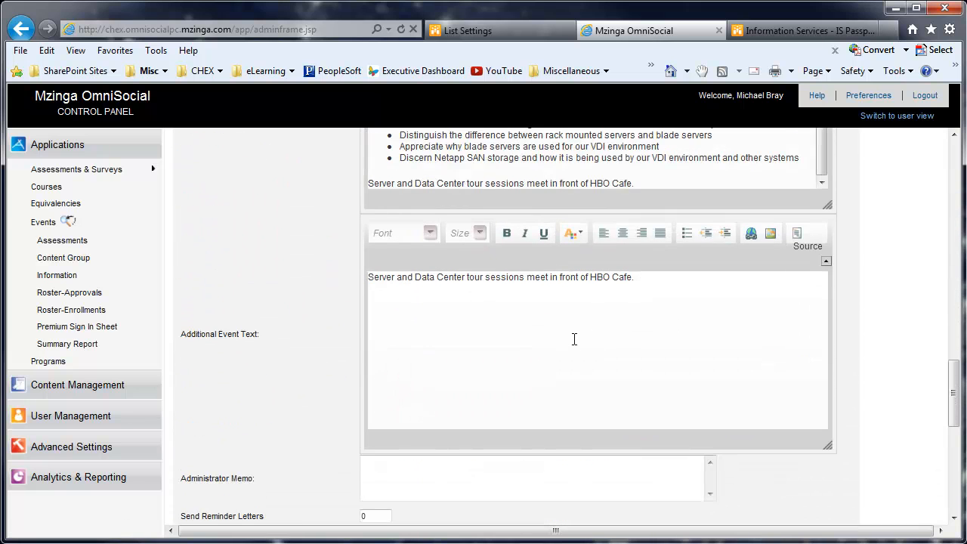
pyautogui.scroll(-3, 574, 339)
pyautogui.scroll(3, 574, 339)
pyautogui.scroll(3, 574, 339)
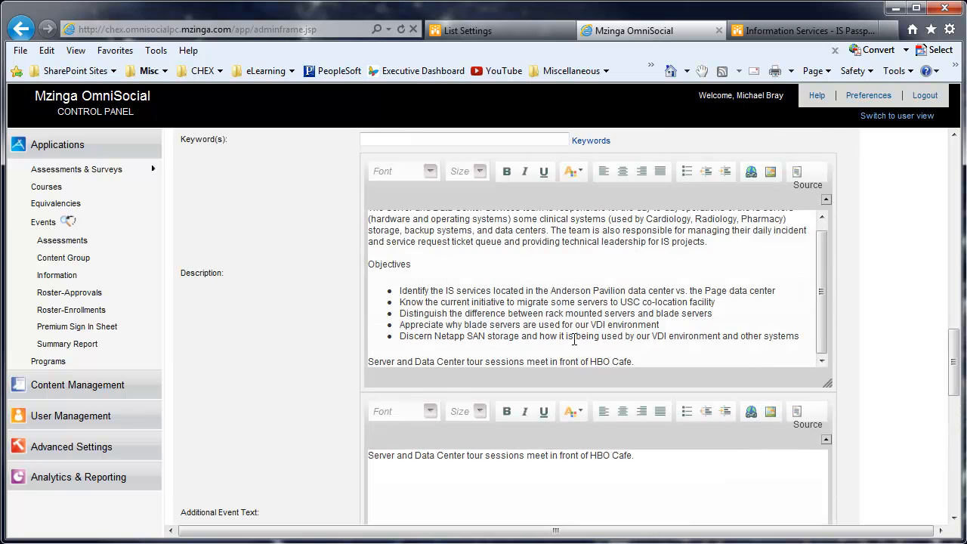
pyautogui.scroll(-2, 574, 340)
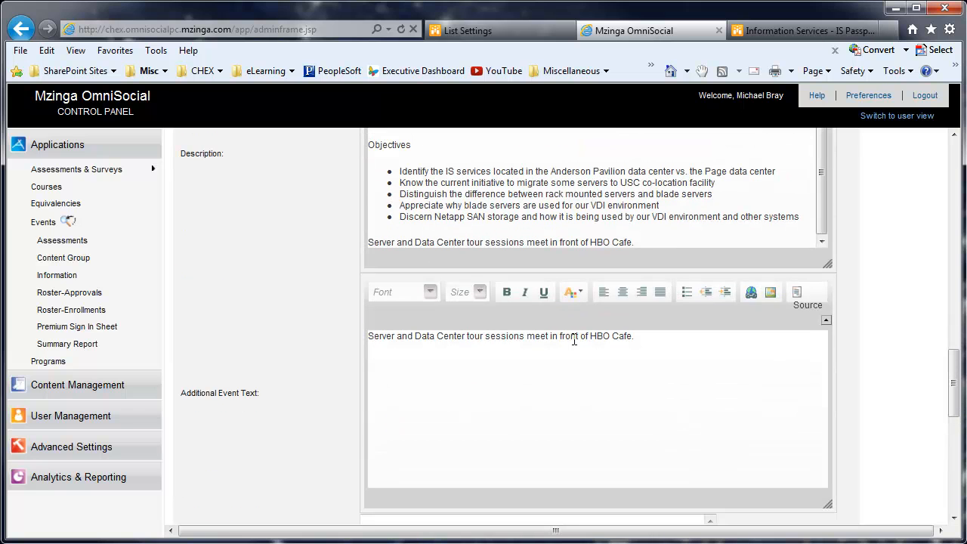
pyautogui.moveTo(683, 370); pyautogui.dragTo(368, 337)
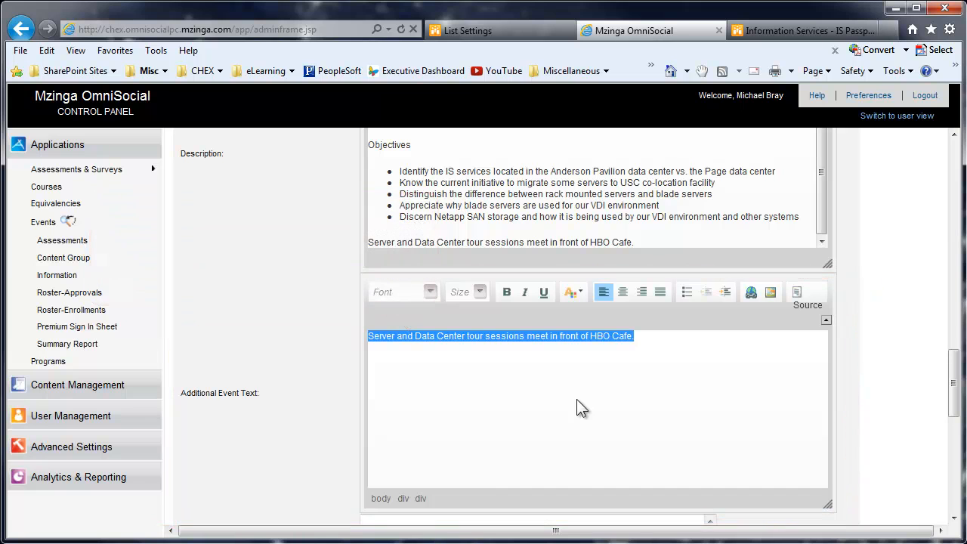
pyautogui.scroll(2, 577, 392)
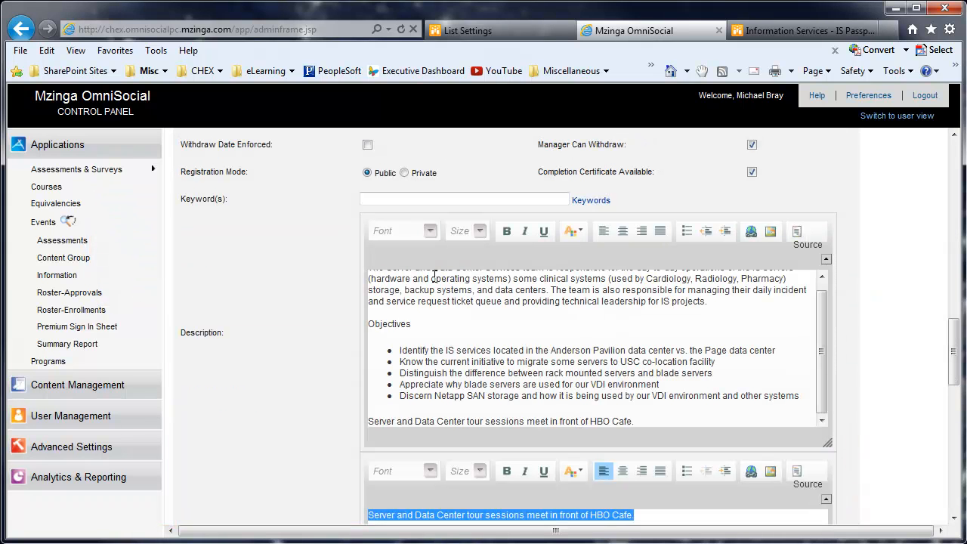
pyautogui.scroll(3, 245, 240)
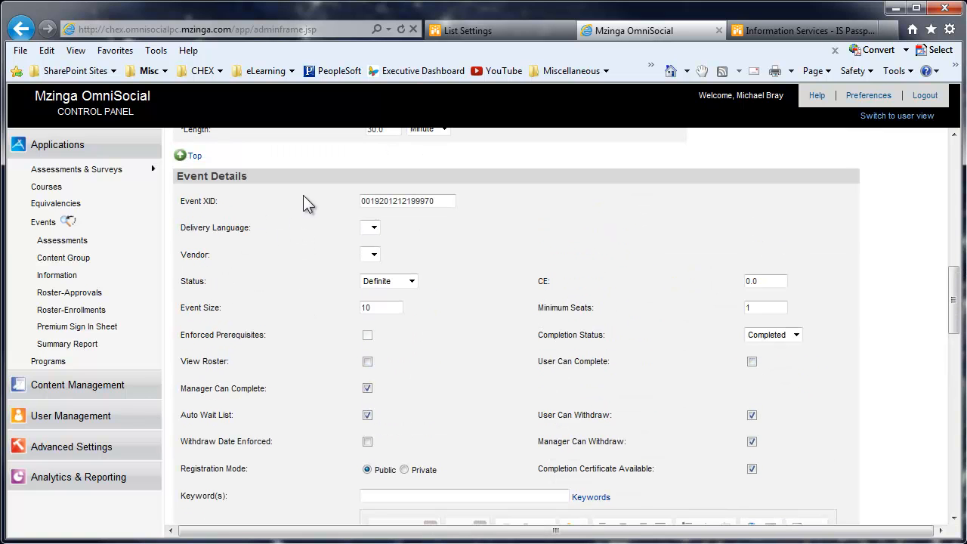
pyautogui.scroll(3, 303, 197)
pyautogui.scroll(-6, 309, 197)
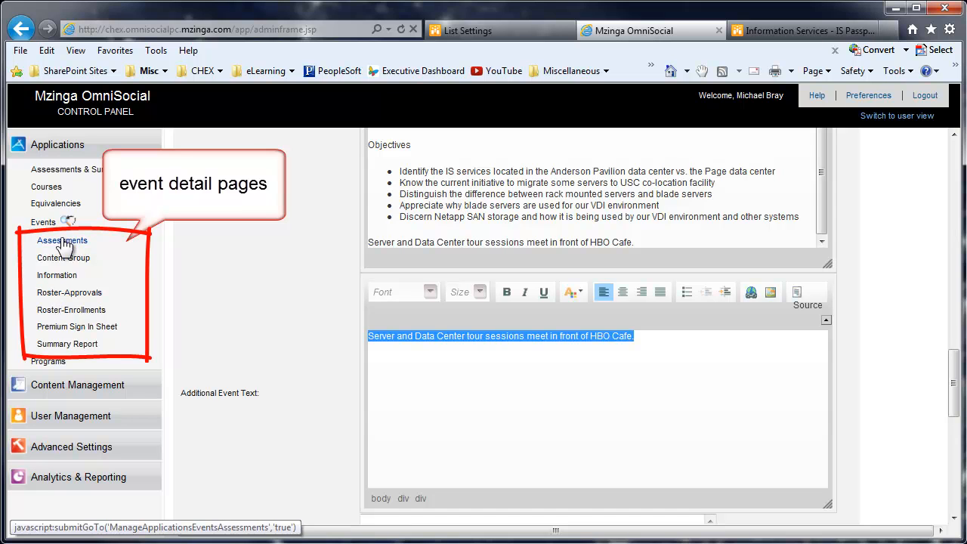
# Open the session's enrollments roster and examine the list of registered users.
pyautogui.click(81, 317)
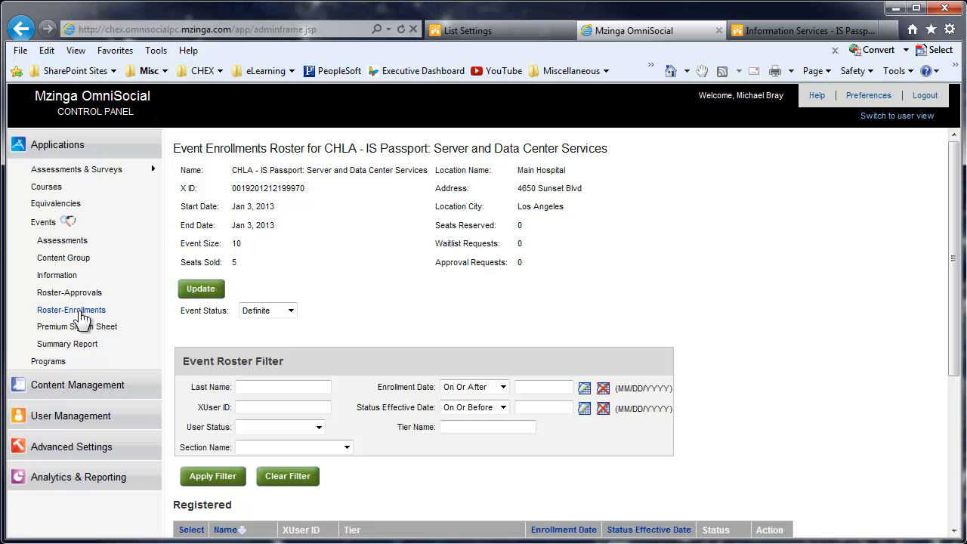
pyautogui.scroll(-3, 495, 298)
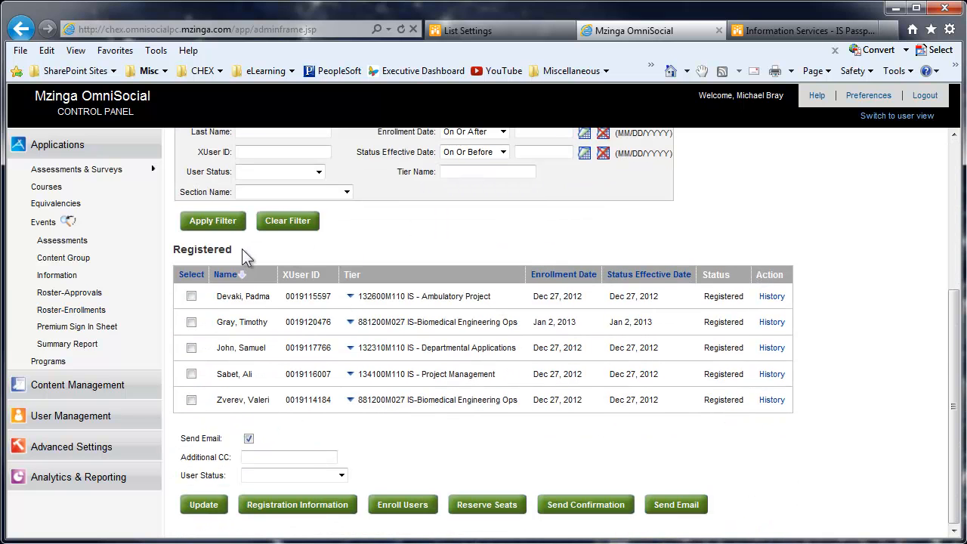
pyautogui.moveTo(242, 250); pyautogui.dragTo(184, 249)
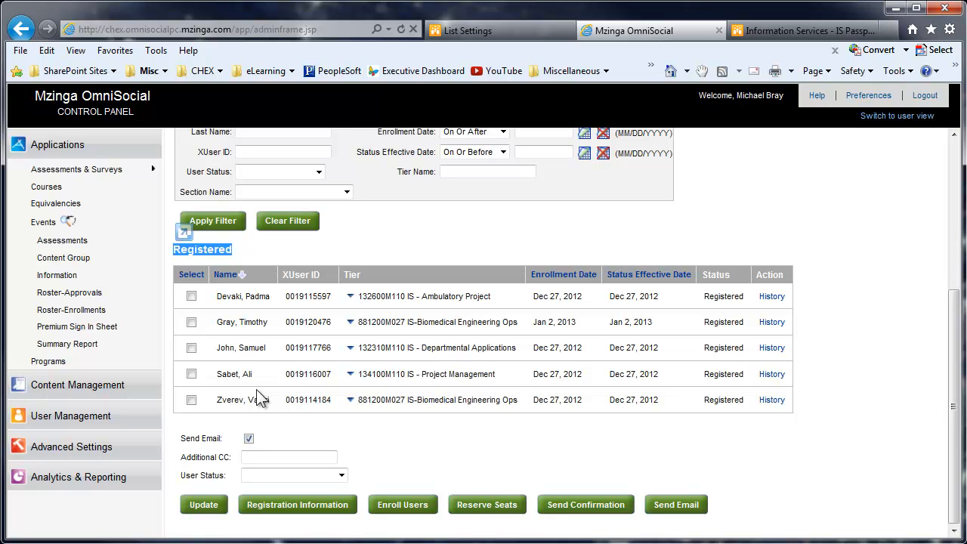
# Select the first registered user, turn off the email notification and choose Withdrawn as the user status.
pyautogui.click(191, 296)
pyautogui.click(249, 439)
pyautogui.click(342, 475)
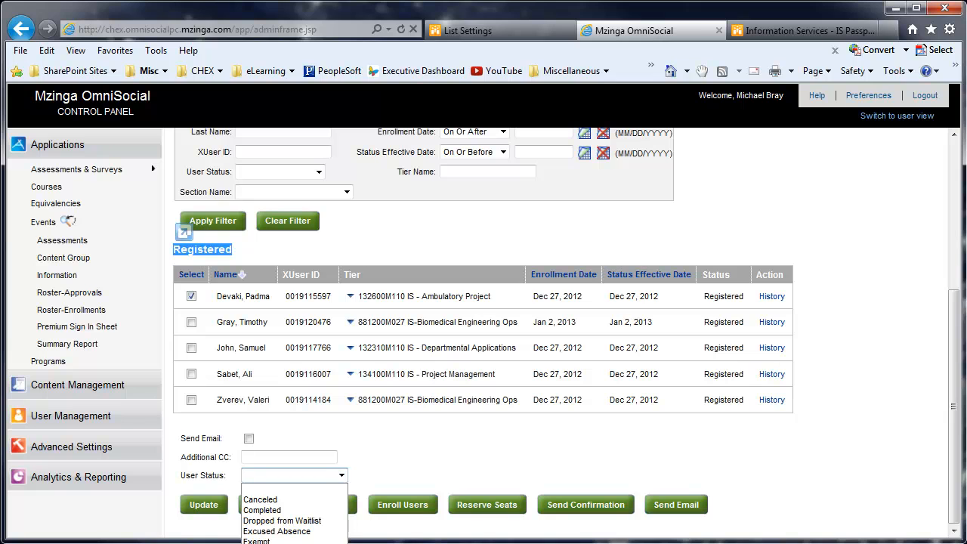
pyautogui.click(300, 542)
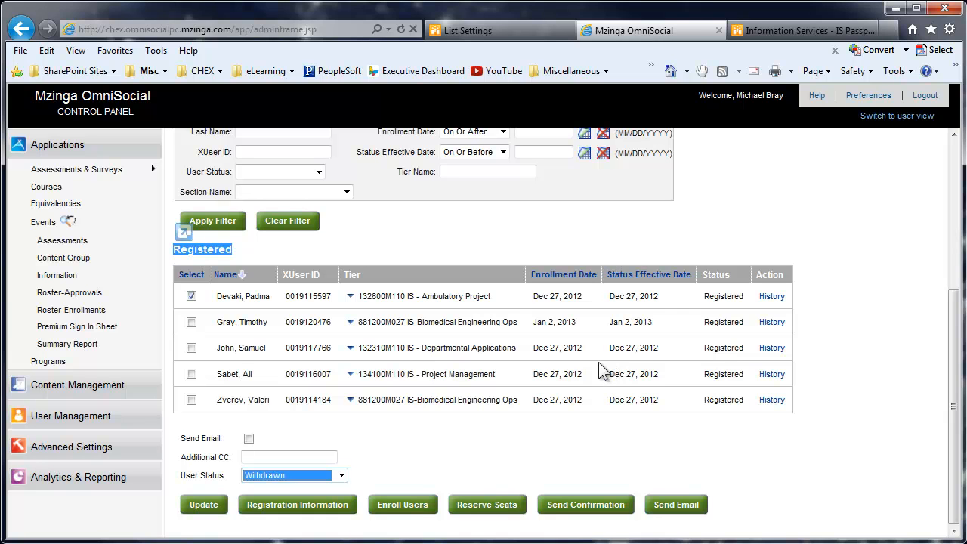
# Open the Premium Sign In Sheet for the session and review its student rows and blank signature lines.
pyautogui.click(72, 329)
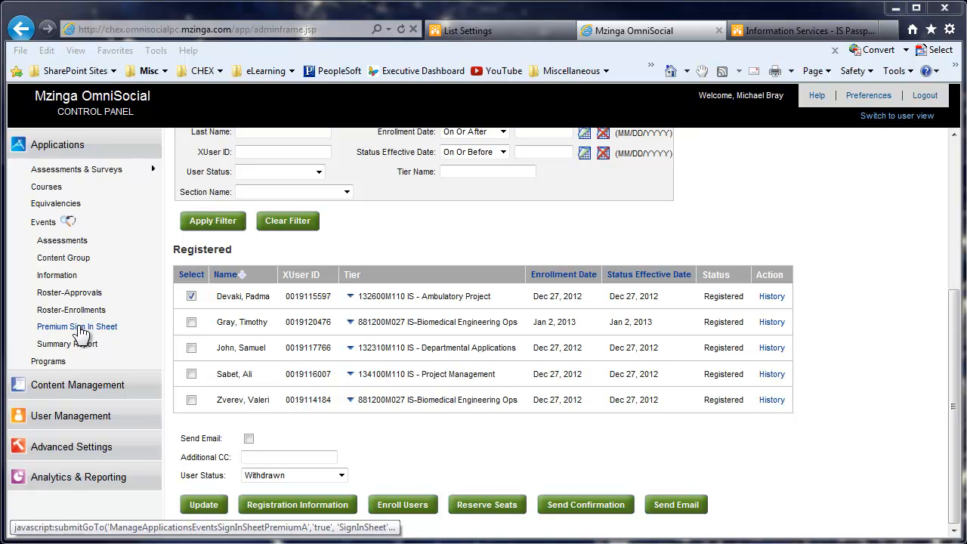
pyautogui.click(81, 330)
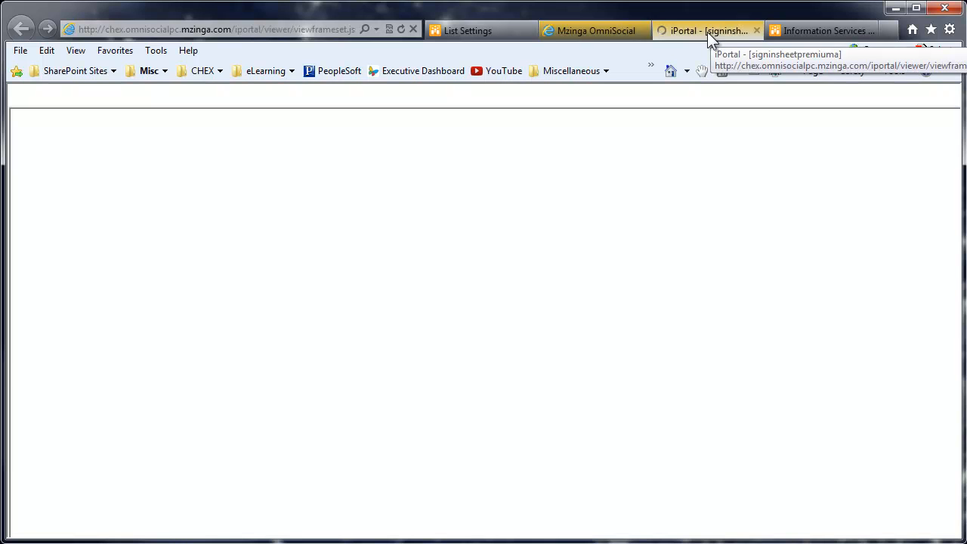
pyautogui.scroll(-3, 483, 294)
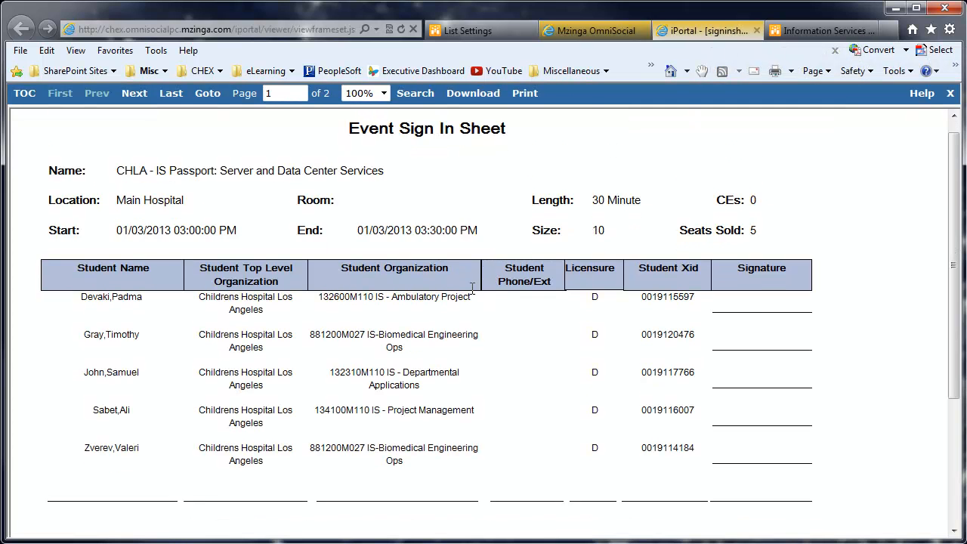
pyautogui.scroll(3, 323, 196)
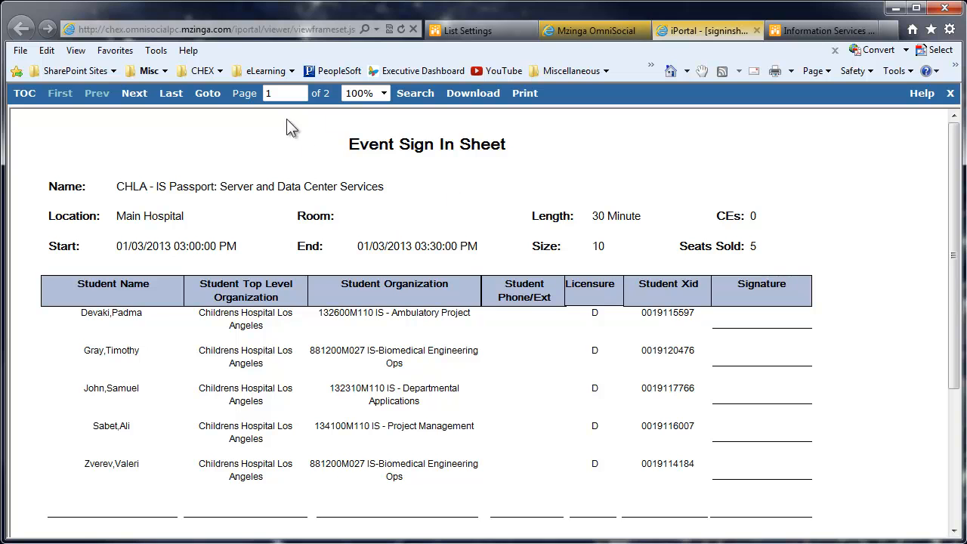
pyautogui.scroll(-2, 473, 260)
pyautogui.scroll(-2, 472, 261)
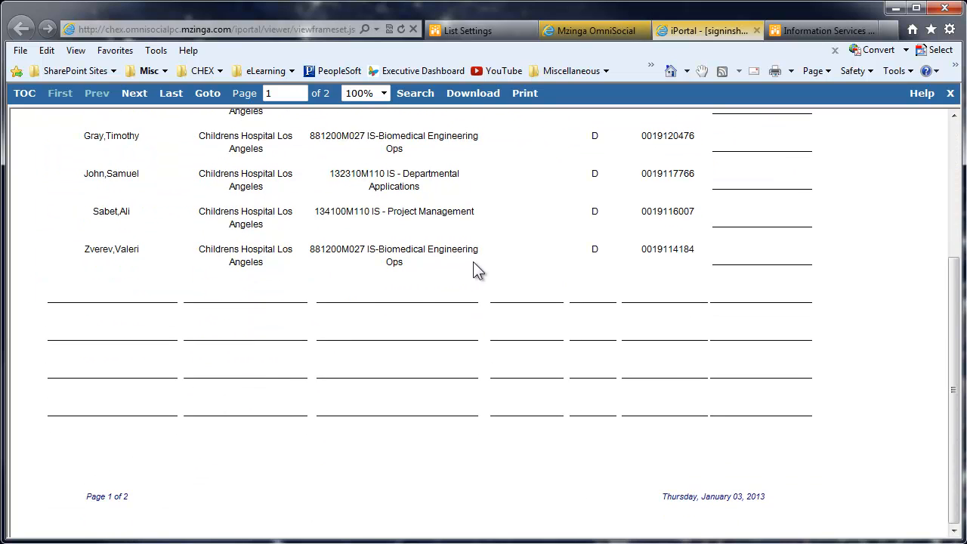
pyautogui.scroll(2, 472, 261)
pyautogui.scroll(-1, 473, 262)
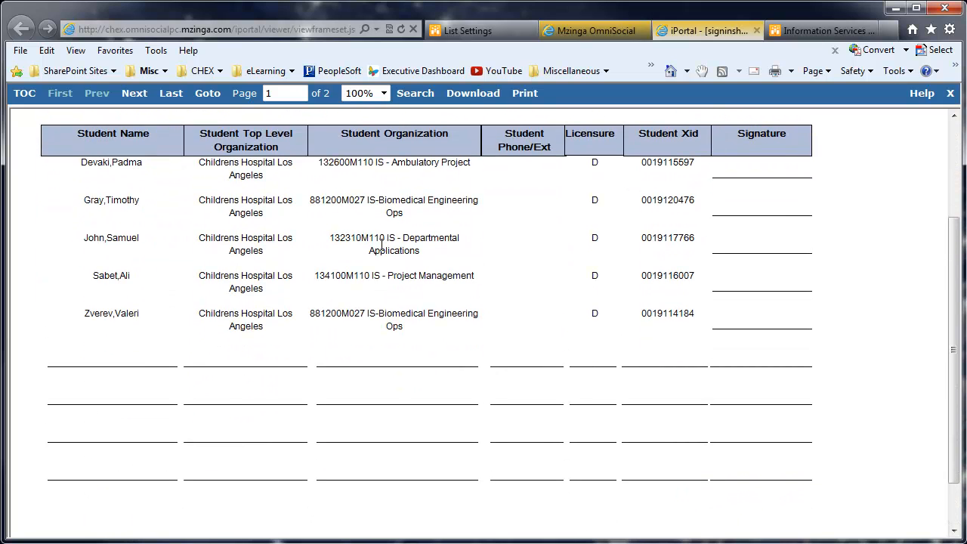